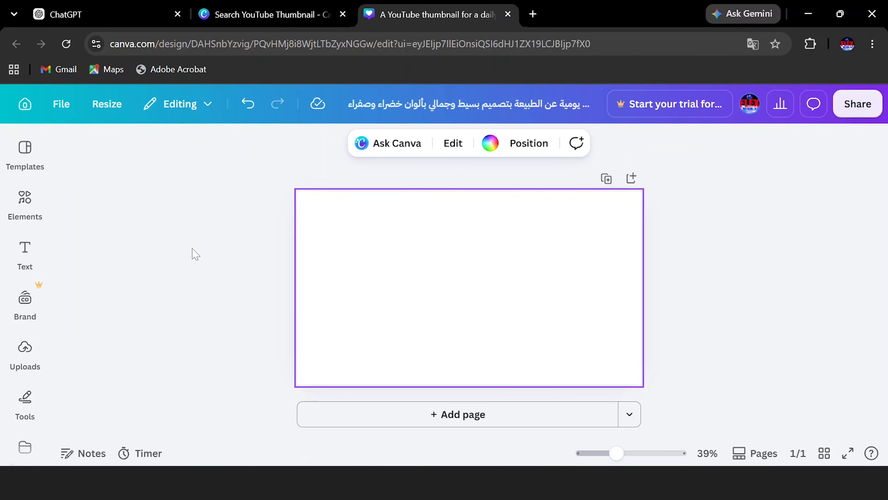
Upload the paragliding photo whose file name ends in Birthday_1_2026 from the Ai Photos folder and place it on the blank page.
click(25, 349)
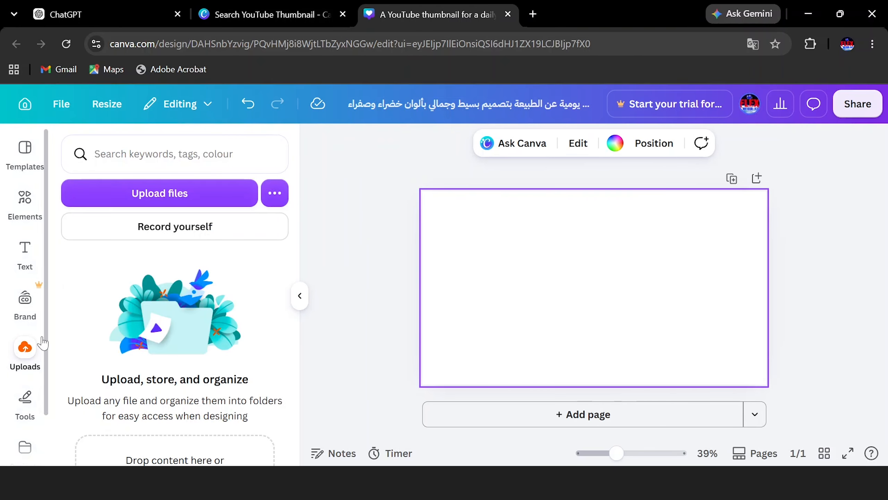
click(184, 196)
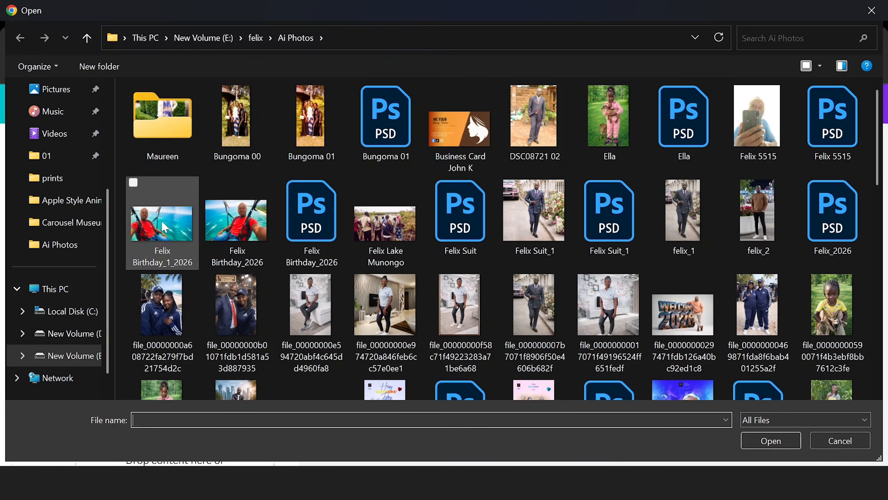
click(161, 234)
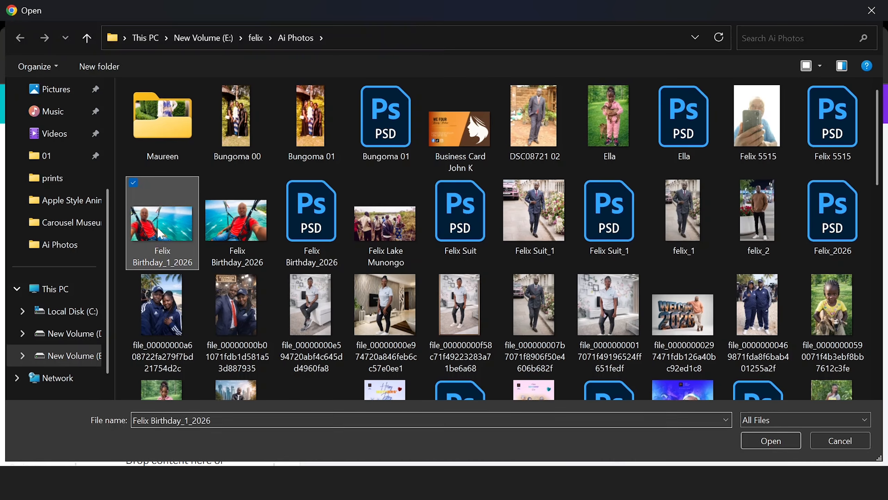
click(770, 438)
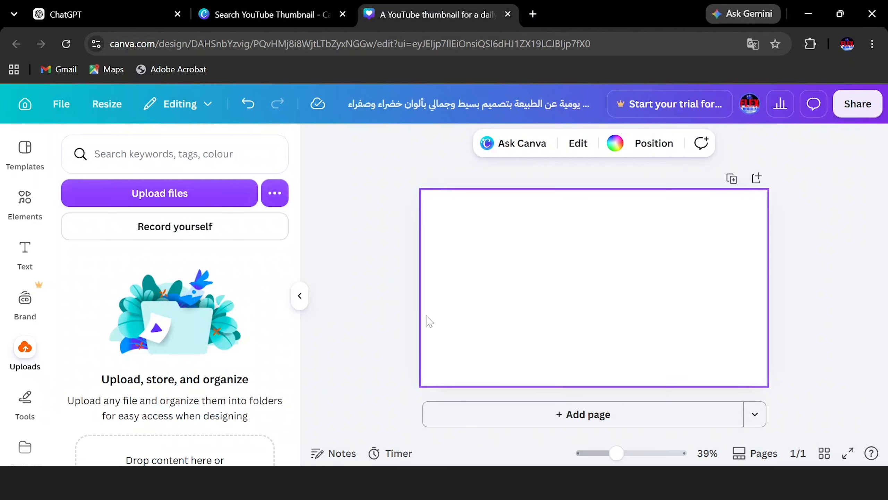
scroll(154, 360, down, 1)
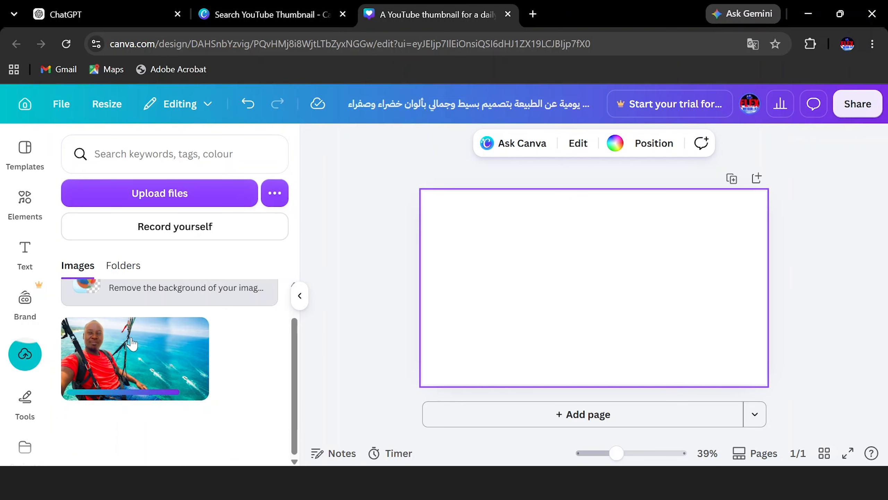
click(137, 349)
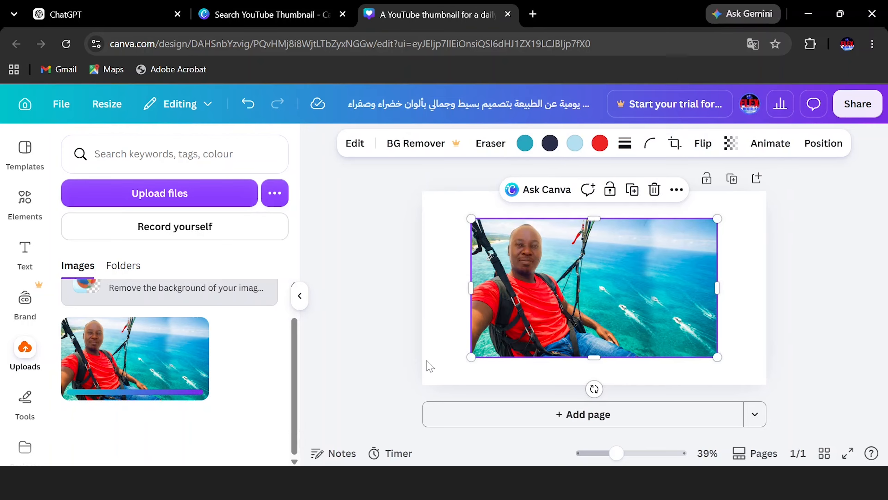
Move and enlarge the placed photo so it fills the whole thumbnail page.
drag(522, 266, 489, 230)
drag(667, 328, 766, 381)
click(389, 409)
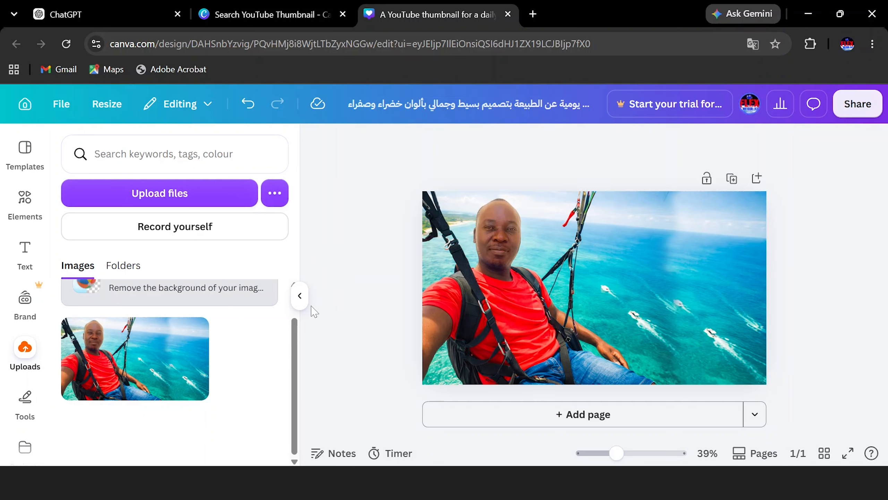
Start adjusting the whole photo, setting its temperature to -38 and raising its contrast.
click(299, 296)
click(493, 292)
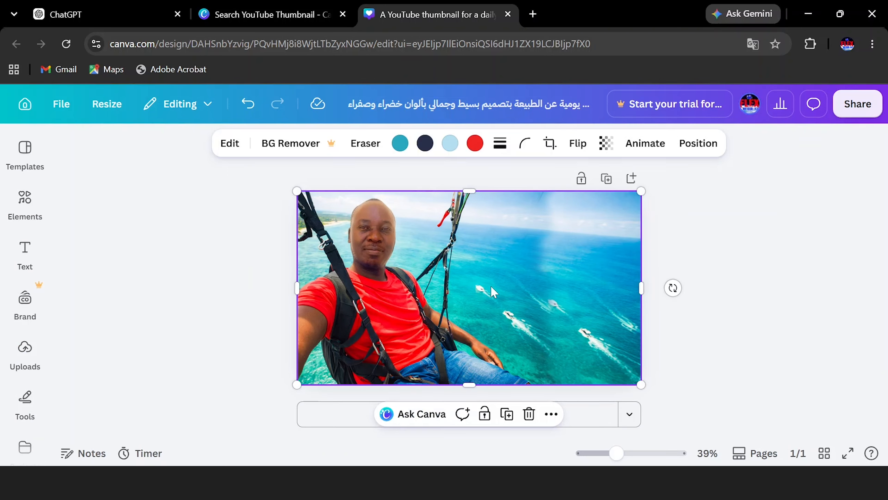
click(231, 143)
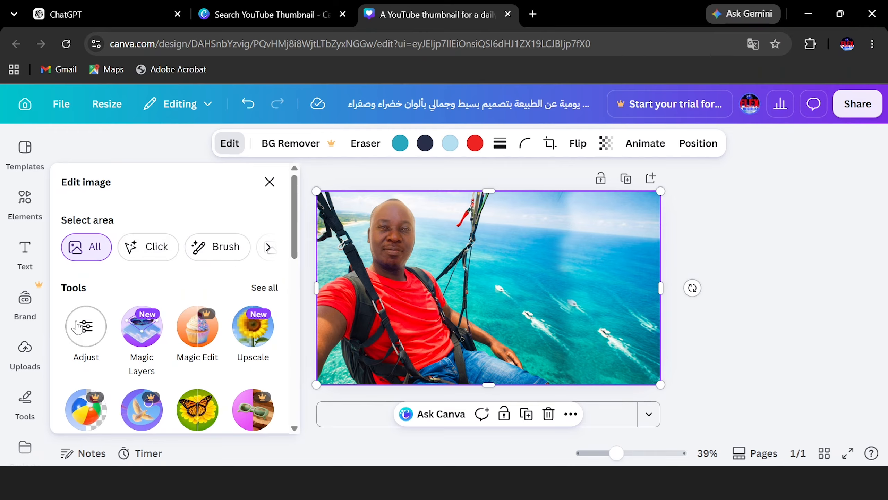
click(93, 333)
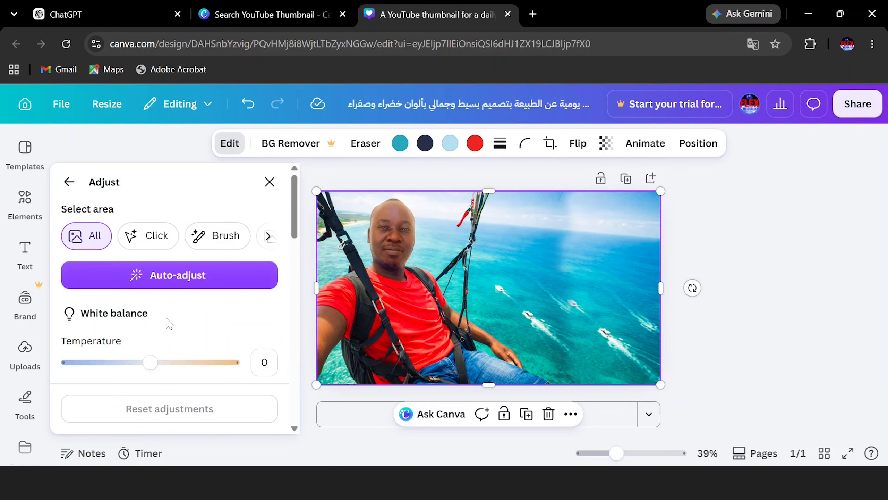
scroll(170, 323, down, 2)
drag(150, 292, 119, 292)
drag(150, 341, 172, 338)
Set the photo's highlights to -23 and slightly lower its blacks.
scroll(119, 331, down, 4)
scroll(154, 313, down, 4)
drag(151, 249, 131, 249)
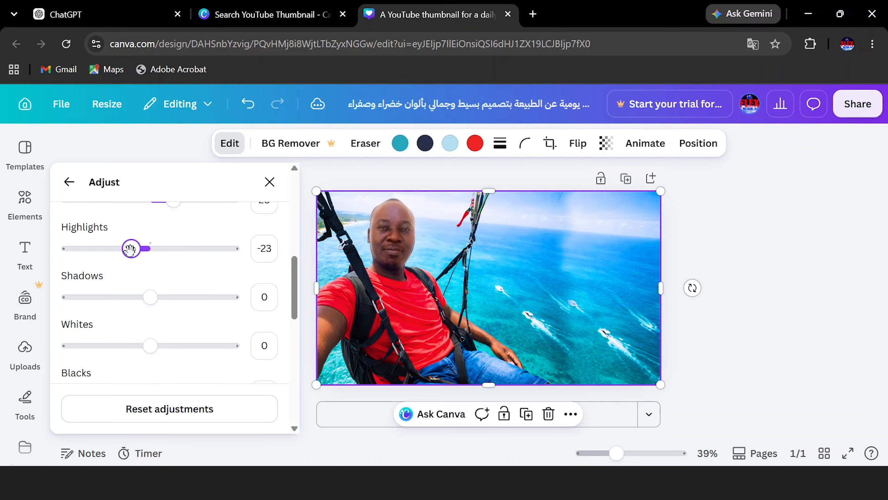
drag(152, 298, 150, 277)
scroll(163, 295, down, 2)
mouse_move(153, 326)
mouse_down()
mouse_move(188, 325)
mouse_move(131, 325)
mouse_move(139, 325)
mouse_up()
Raise the photo's vibrance and, by a smaller amount, its saturation.
scroll(188, 314, down, 2)
scroll(185, 280, down, 2)
scroll(153, 272, up, 2)
drag(151, 273, 182, 274)
drag(150, 321, 165, 322)
scroll(141, 295, down, 3)
scroll(190, 273, up, 1)
Set the photo's sharpness to 31, clarity to -9 and vignette to 24, and finish editing the image.
scroll(188, 273, down, 3)
drag(151, 277, 176, 277)
mouse_move(150, 326)
mouse_down()
mouse_move(107, 325)
mouse_move(210, 325)
mouse_move(127, 325)
mouse_move(143, 325)
mouse_up()
scroll(192, 345, down, 1)
drag(149, 357, 169, 356)
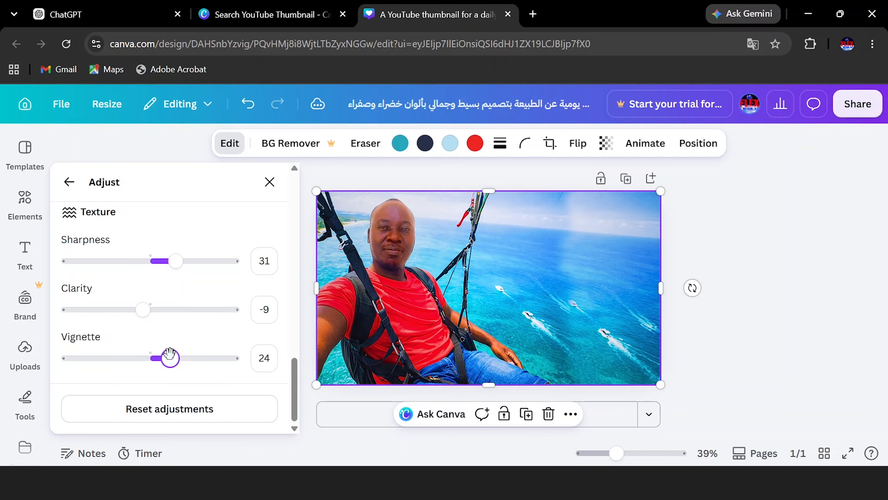
scroll(176, 329, up, 10)
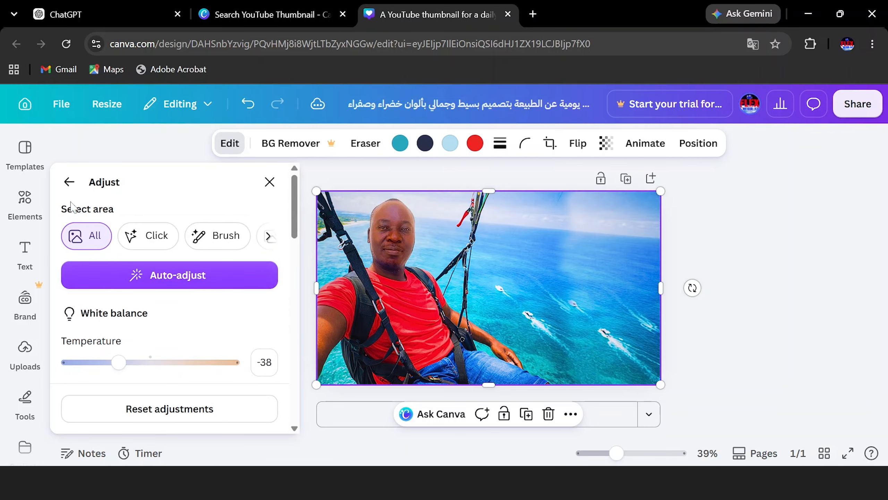
click(70, 182)
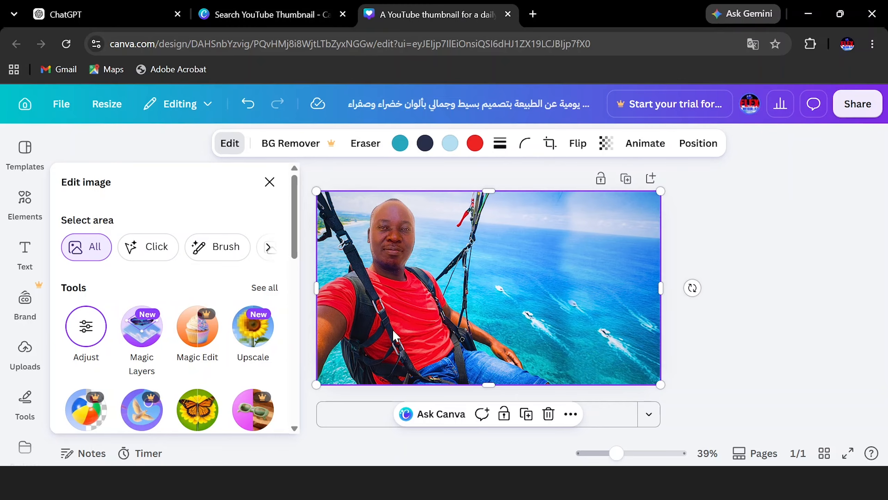
key(Escape)
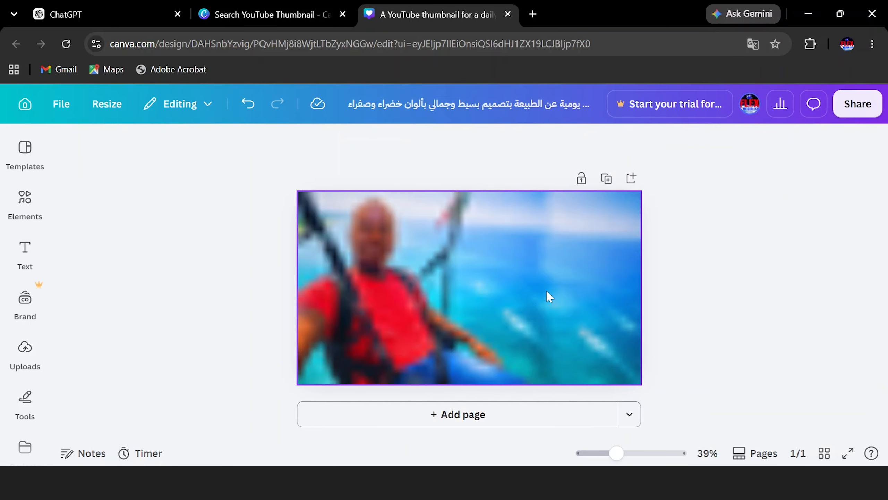
Save the design and download it as a PNG in high quality at 1,280 × 720 px.
click(61, 109)
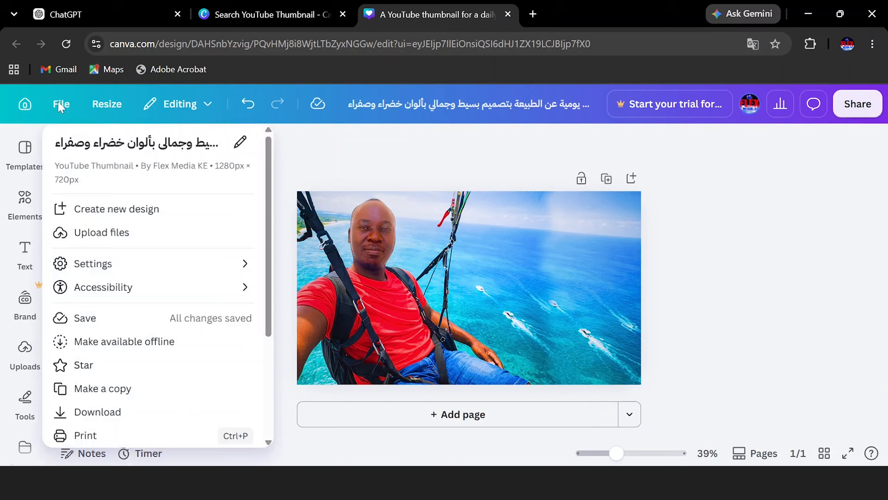
click(109, 319)
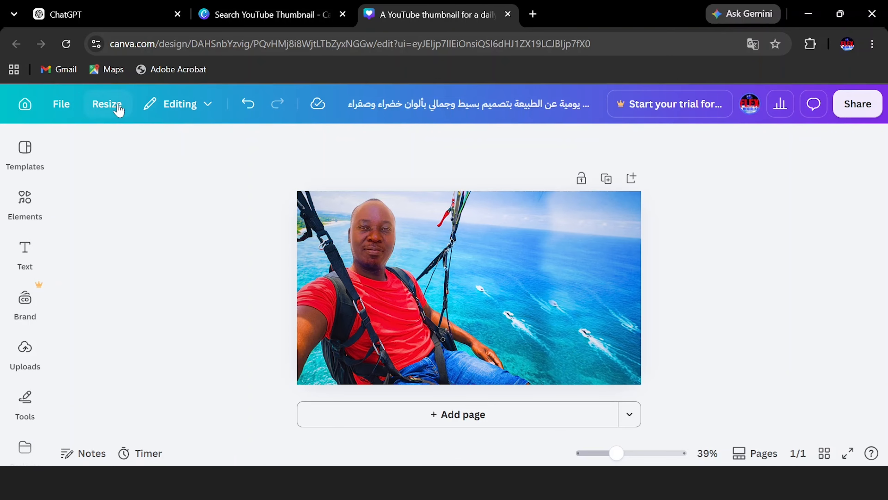
click(61, 105)
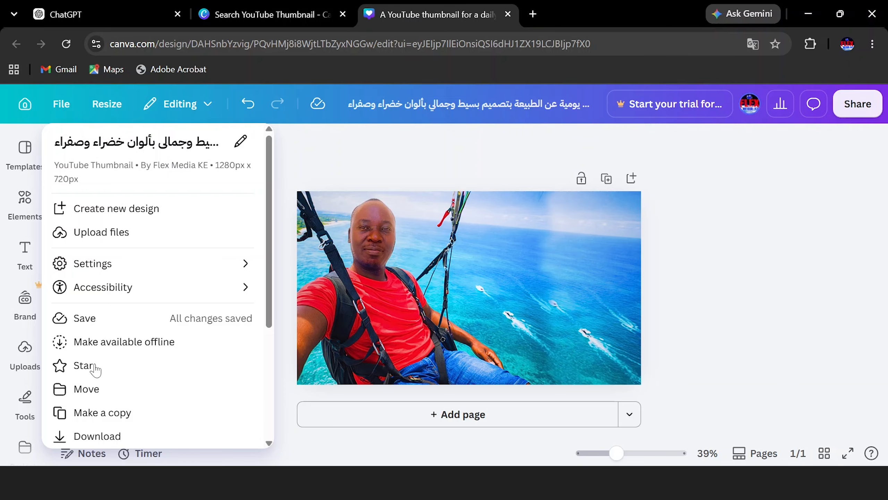
scroll(96, 367, down, 5)
click(97, 252)
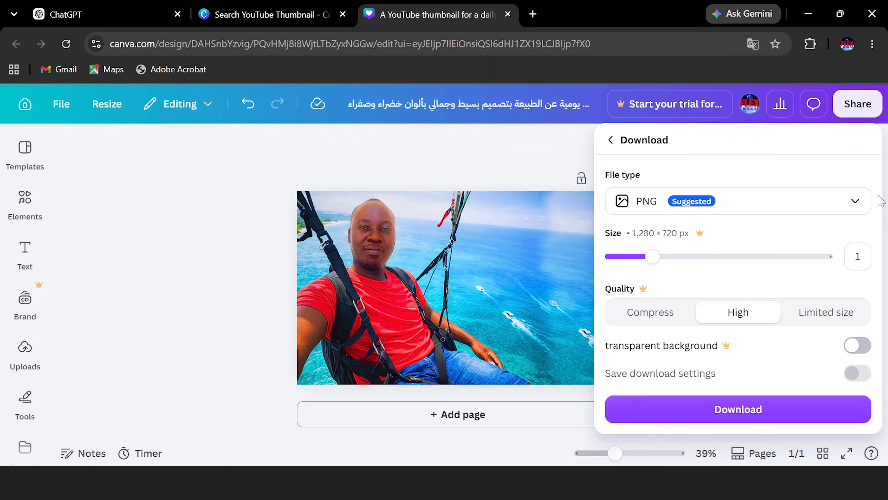
click(855, 200)
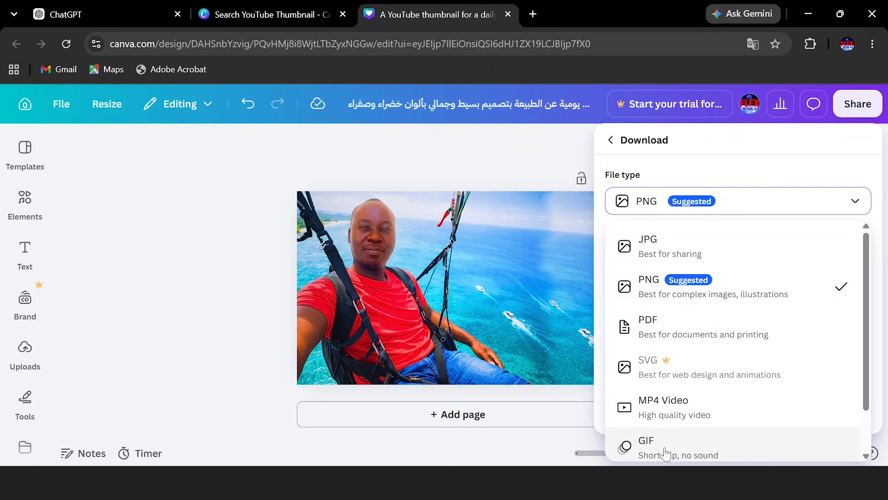
click(857, 203)
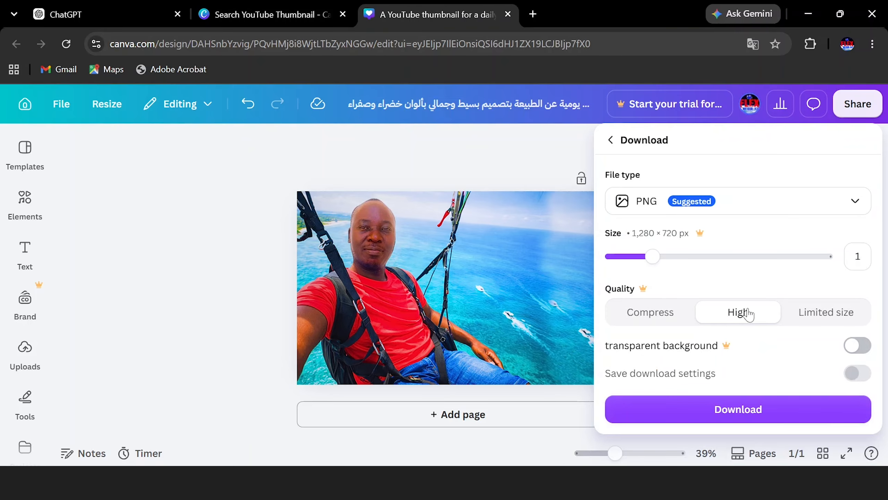
click(773, 417)
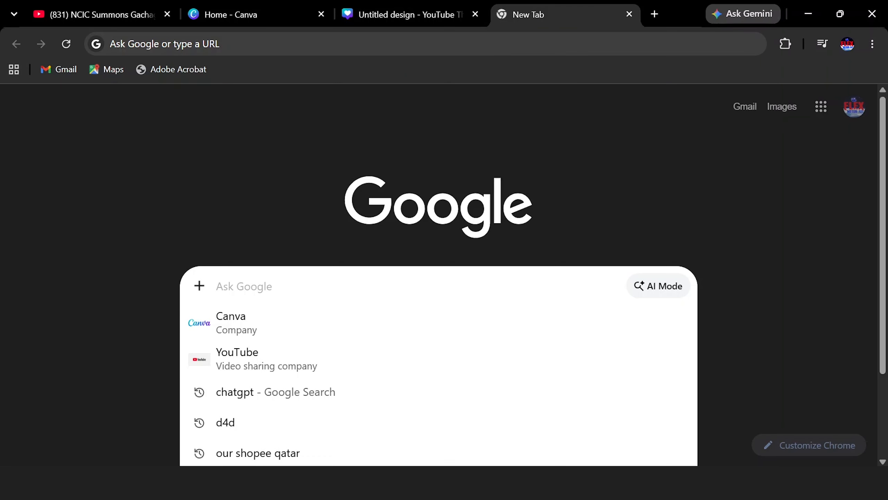
Search Google for "Chatgpt" in the new browser tab and open the official ChatGPT site.
text(Chat)
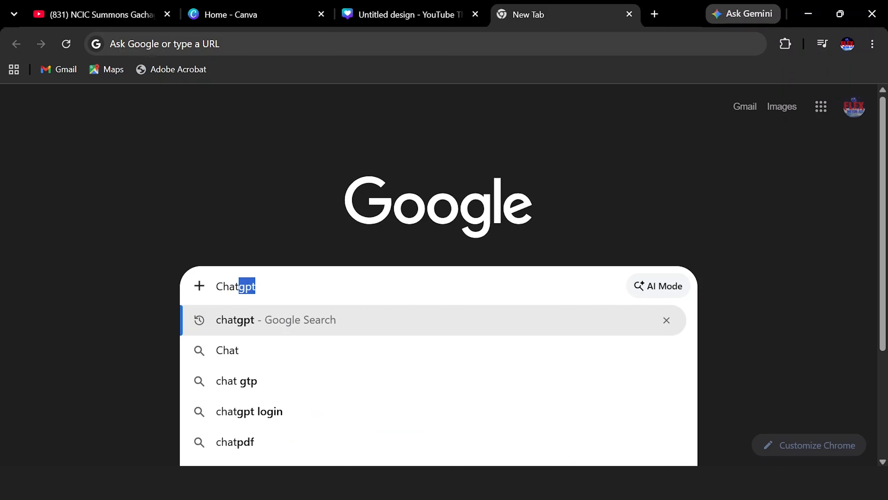
text(gpt)
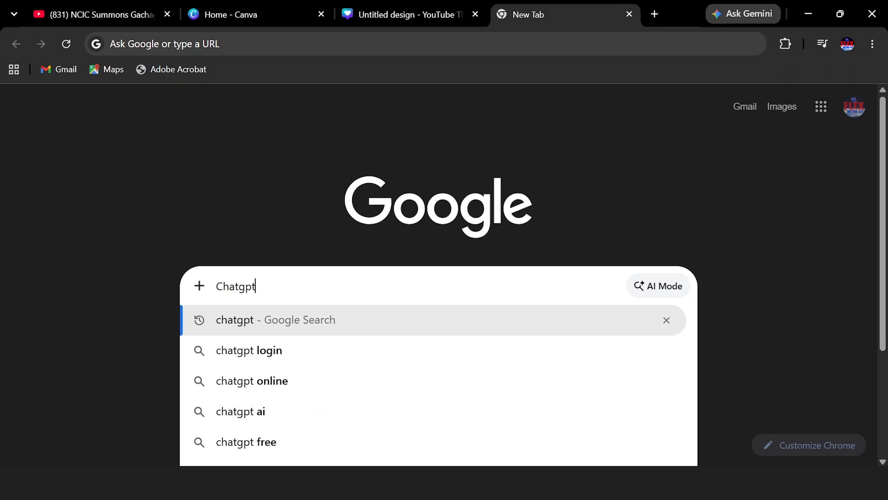
key(Return)
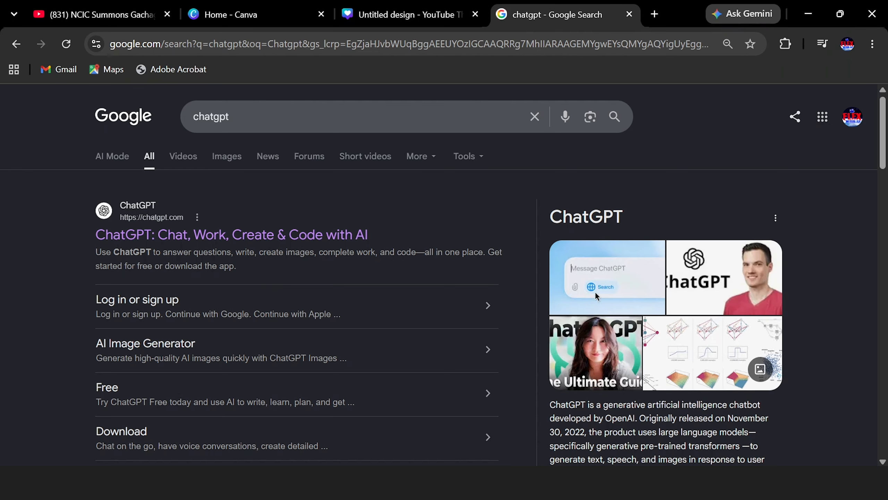
click(149, 240)
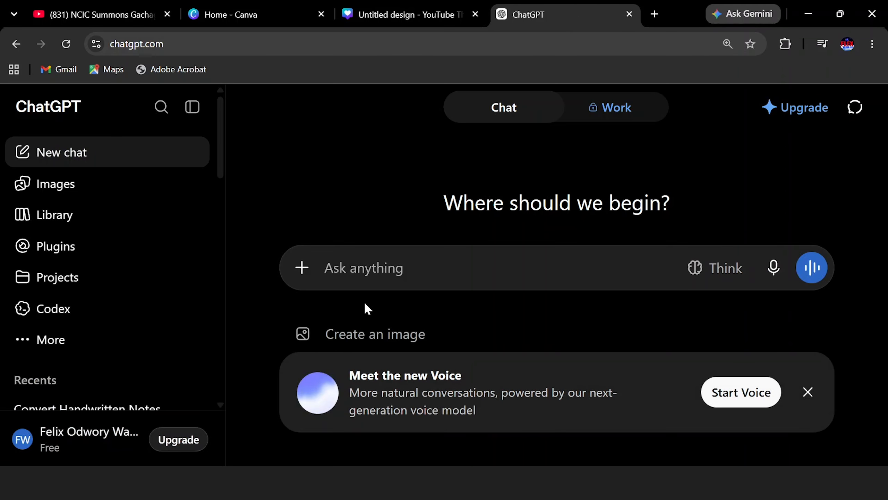
Switch to the Word document THUMBNAIL _00 and read through the thumbnail prompt, from the opening brief to the aspect-ratio line.
key(alt+Tab)
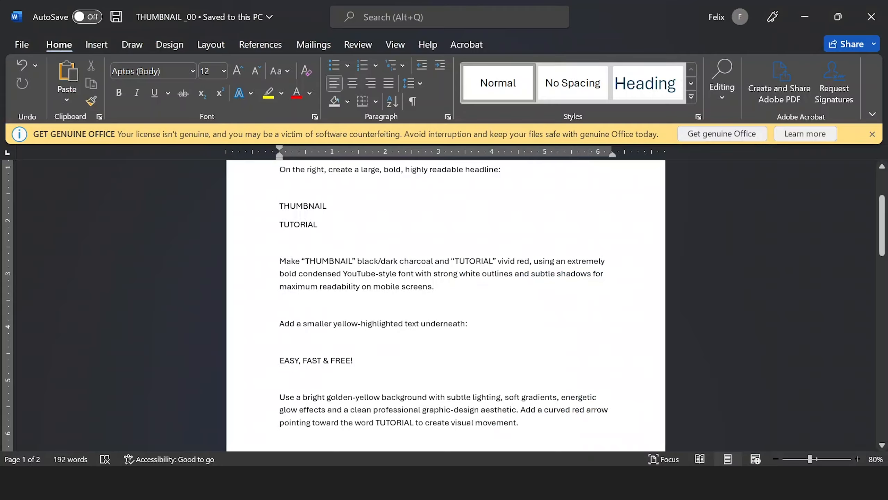
scroll(445, 304, up, 3)
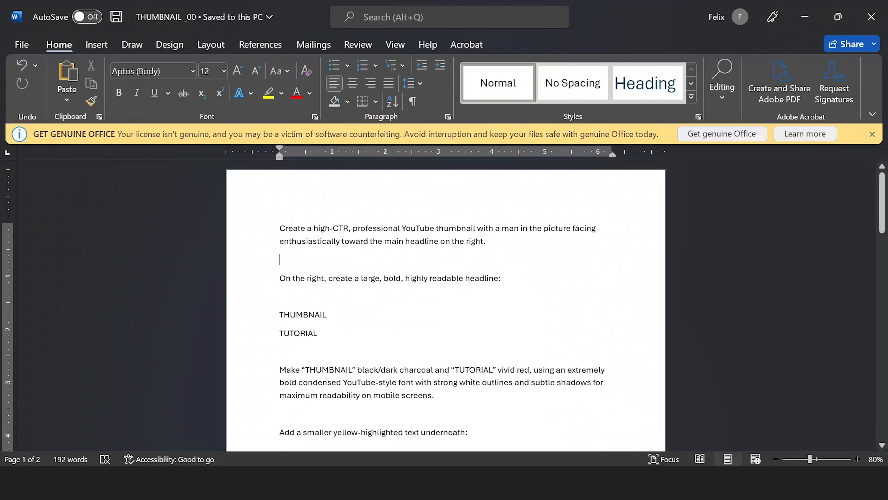
drag(279, 228, 489, 242)
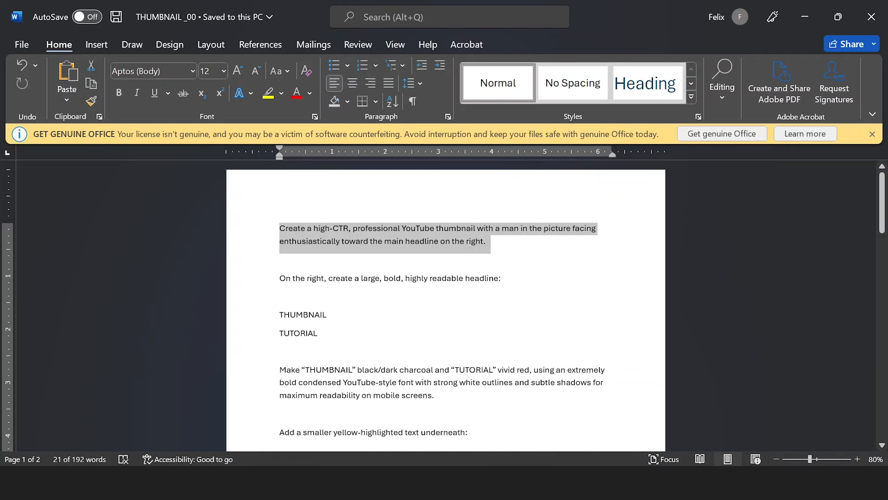
click(294, 293)
drag(279, 278, 413, 299)
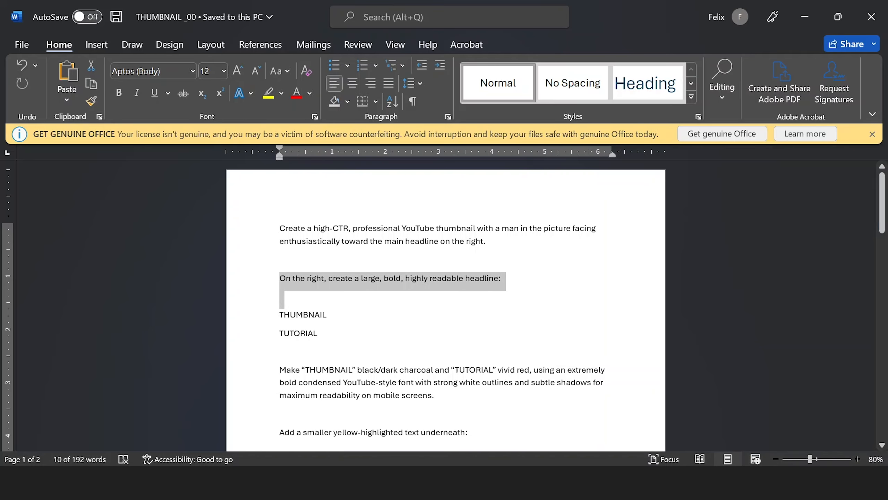
scroll(445, 304, down, 1)
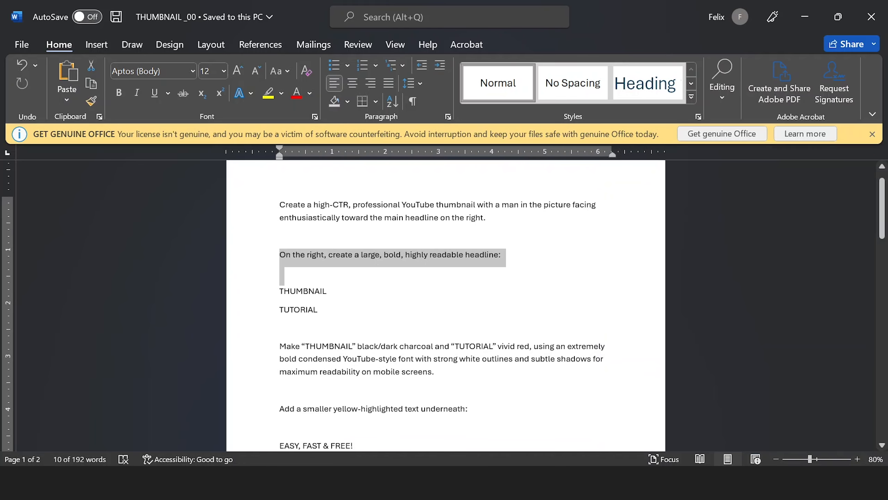
drag(341, 342, 397, 387)
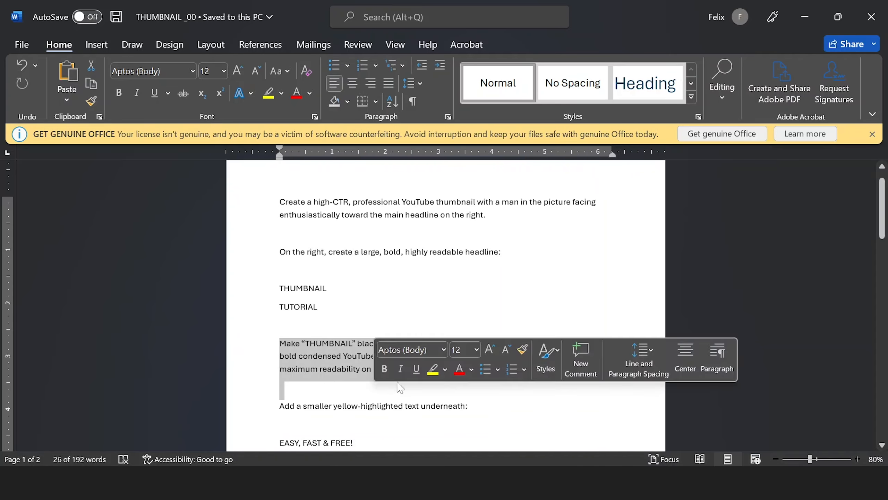
click(317, 306)
scroll(445, 305, down, 5)
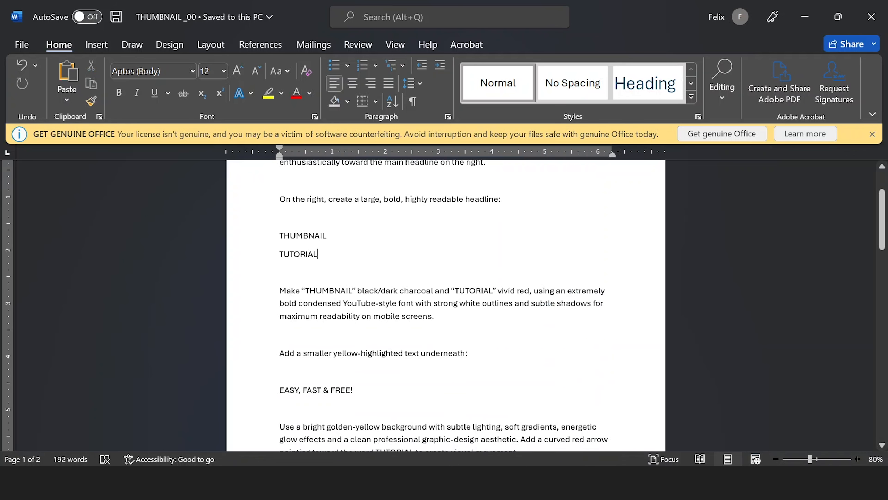
scroll(446, 304, down, 4)
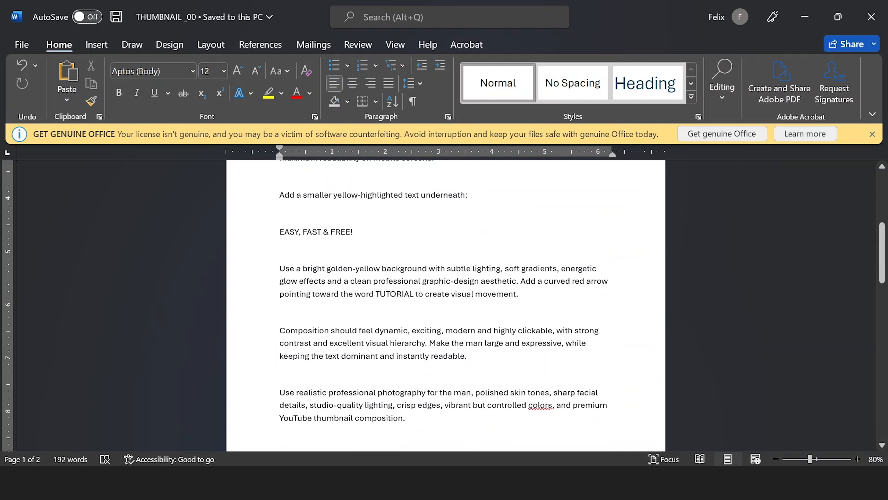
scroll(445, 304, down, 4)
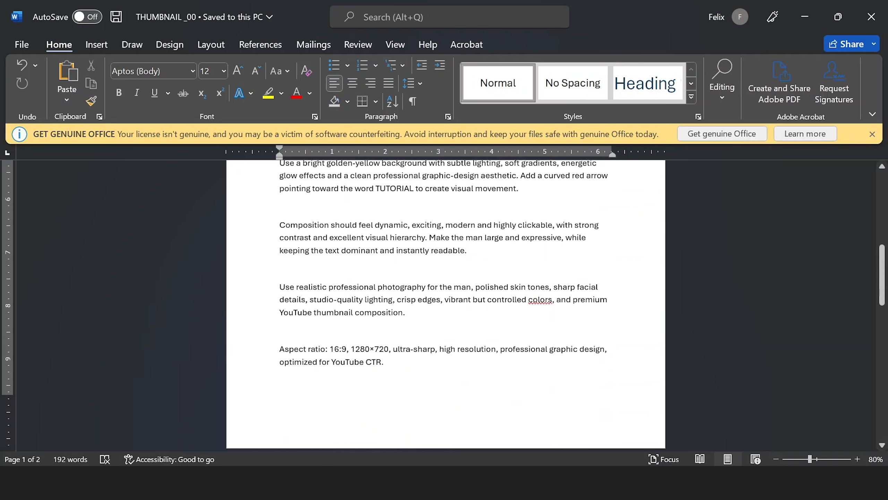
Check the prompt's aspect-ratio line and select the entire thumbnail prompt in the document.
drag(279, 348, 430, 348)
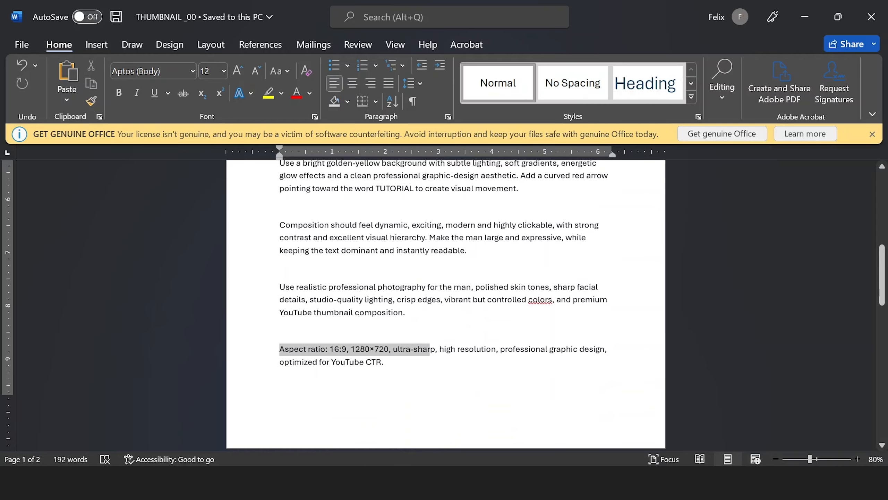
click(339, 349)
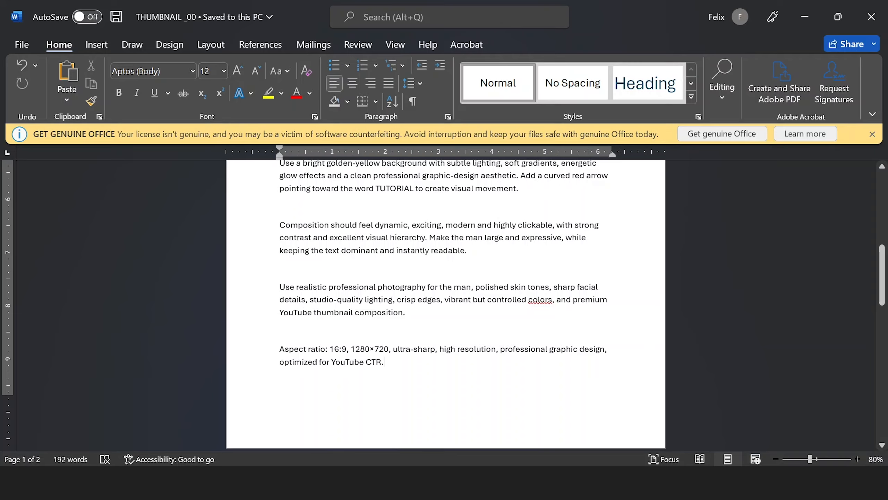
scroll(444, 304, up, 1)
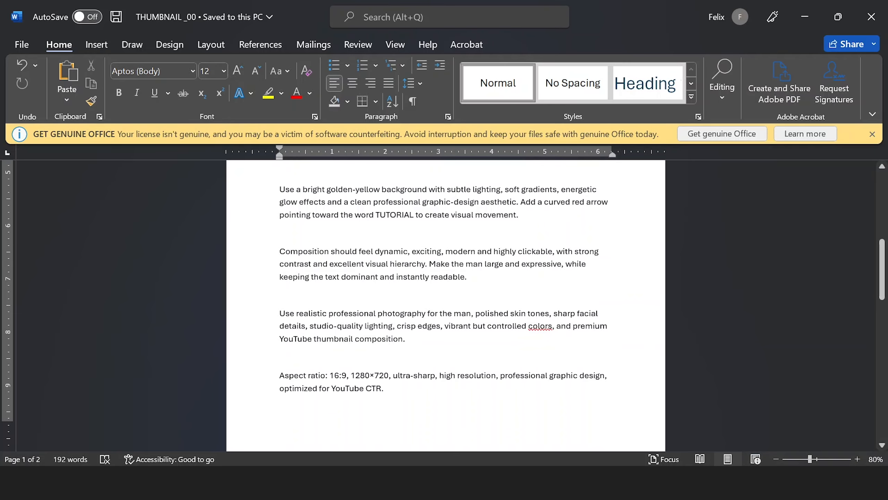
scroll(444, 304, up, 3)
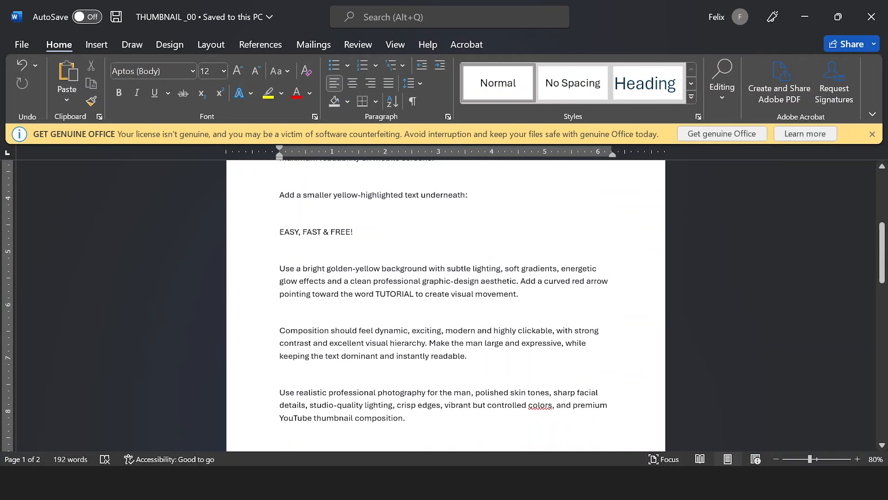
key(ctrl+shift+Down)
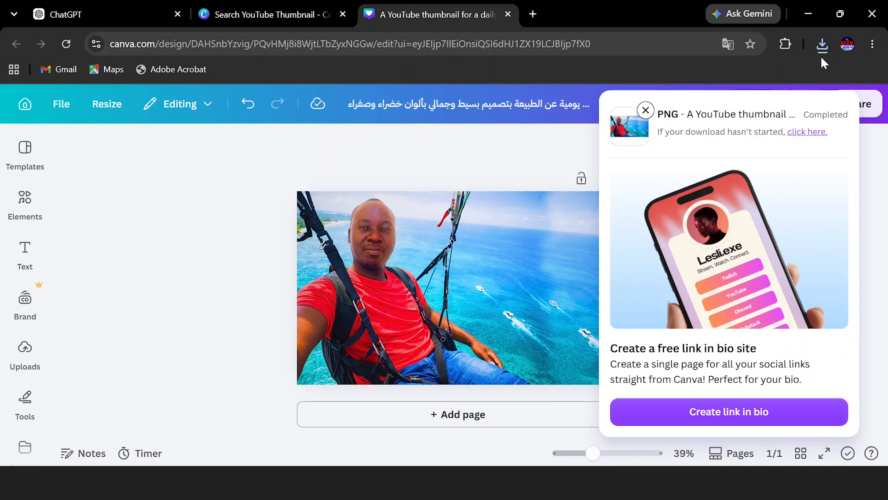
Switch to the browser, locate the downloaded Canva PNG in the Downloads folder, and attach it to the new ChatGPT chat.
click(822, 45)
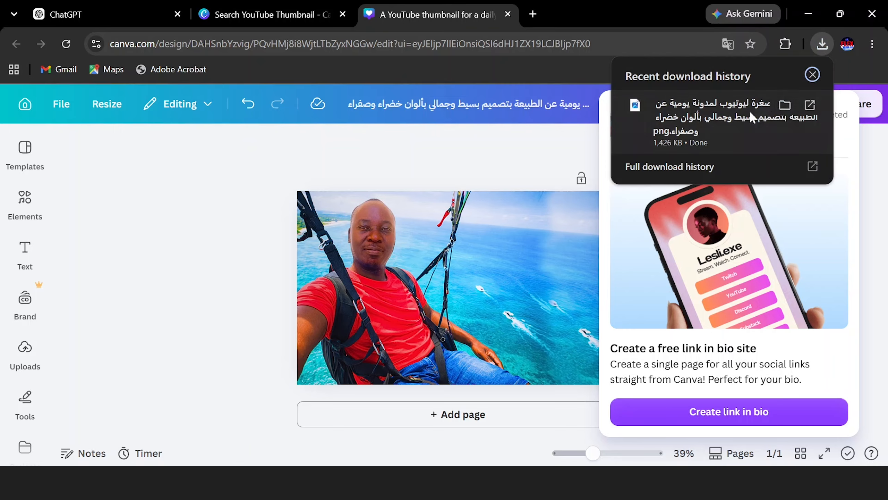
click(785, 104)
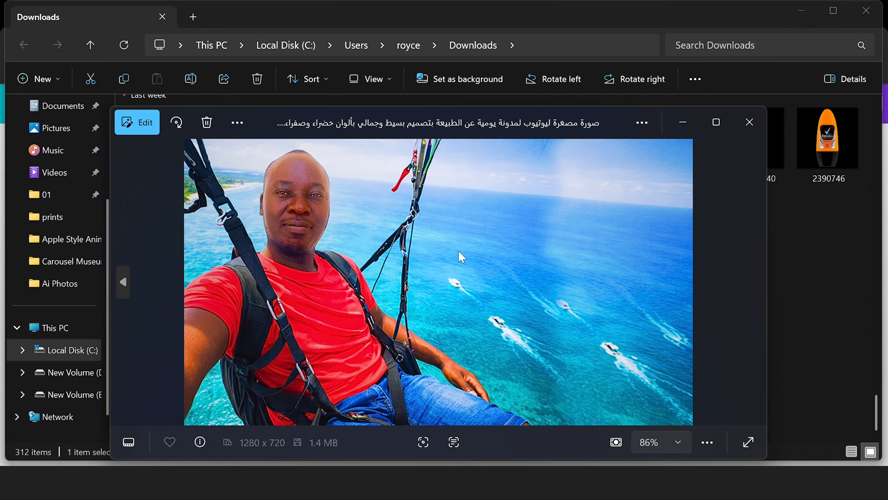
click(750, 122)
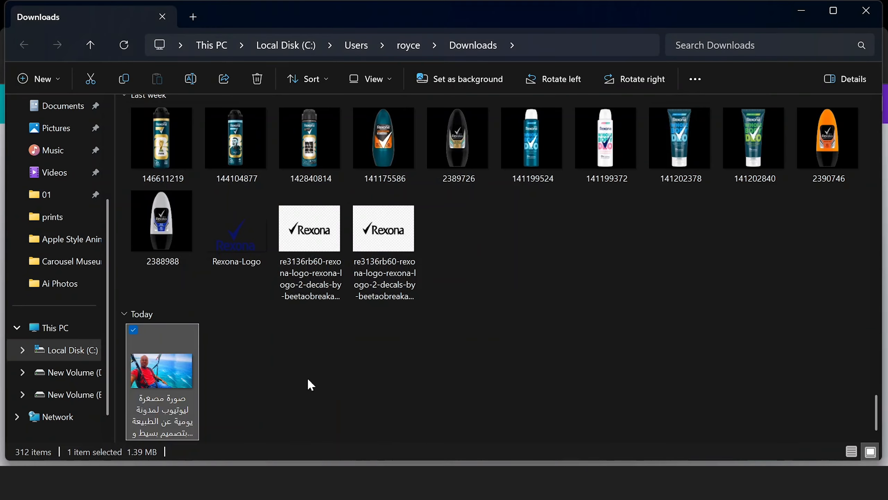
drag(162, 378, 417, 266)
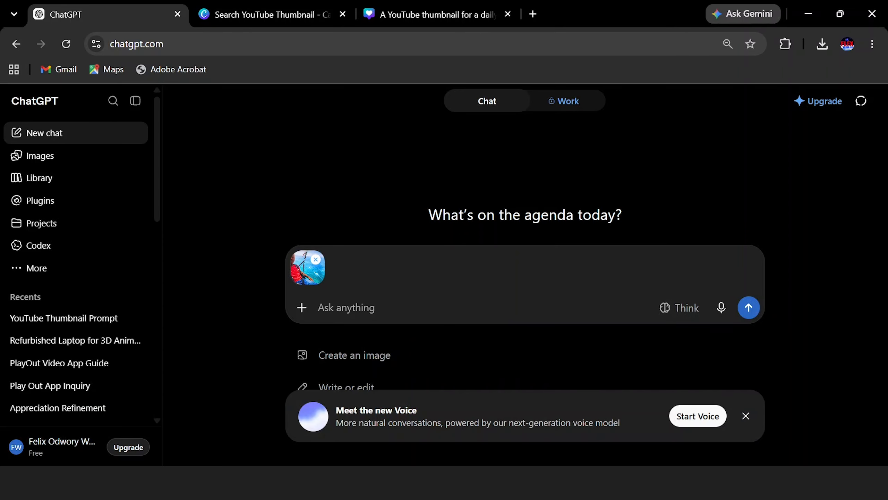
Switch to the Word document THUMBNAIL _00 and copy the whole selected thumbnail prompt.
key(alt+Tab)
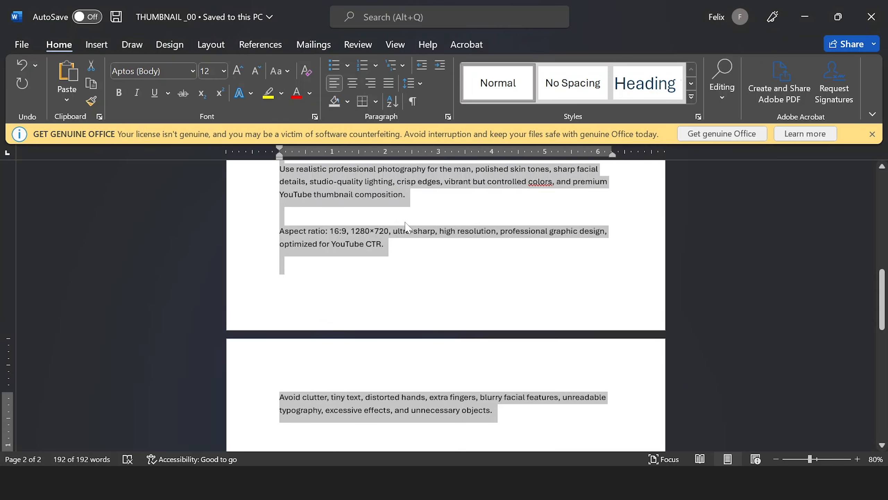
scroll(406, 227, up, 12)
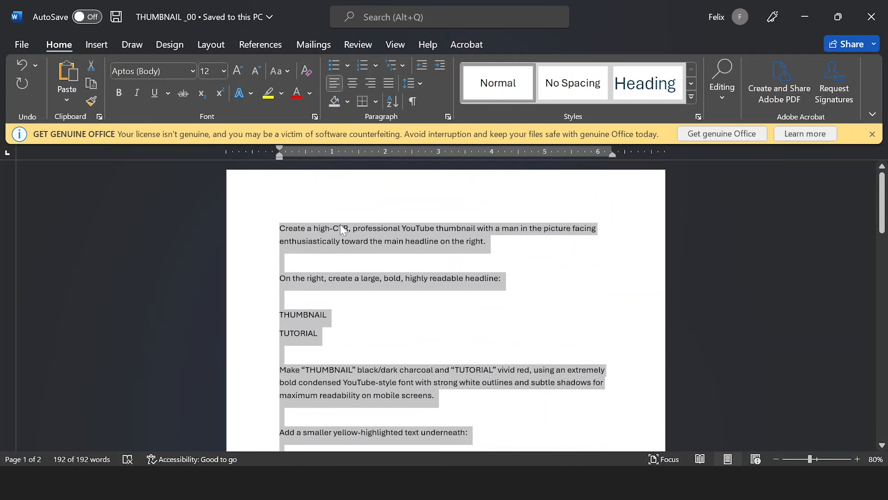
right_click(342, 229)
click(384, 247)
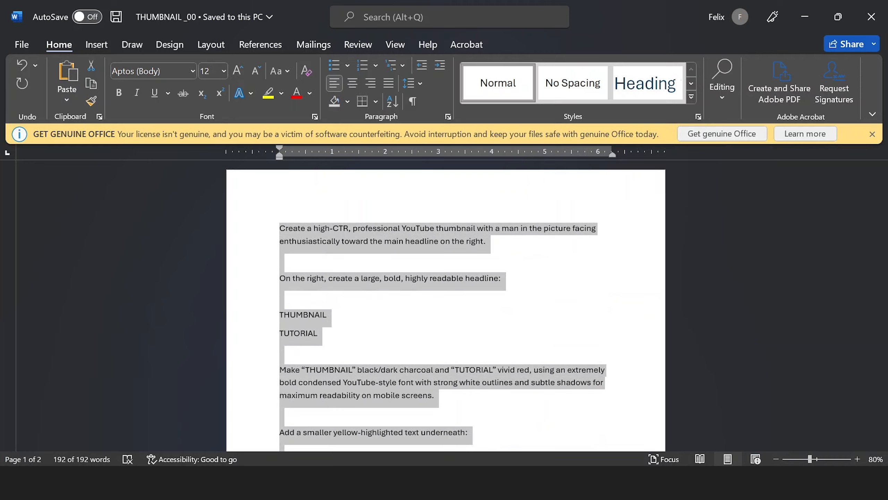
Switch to ChatGPT, paste the copied prompt beneath the attached photo, check its text and send it.
key(alt+Tab)
right_click(336, 308)
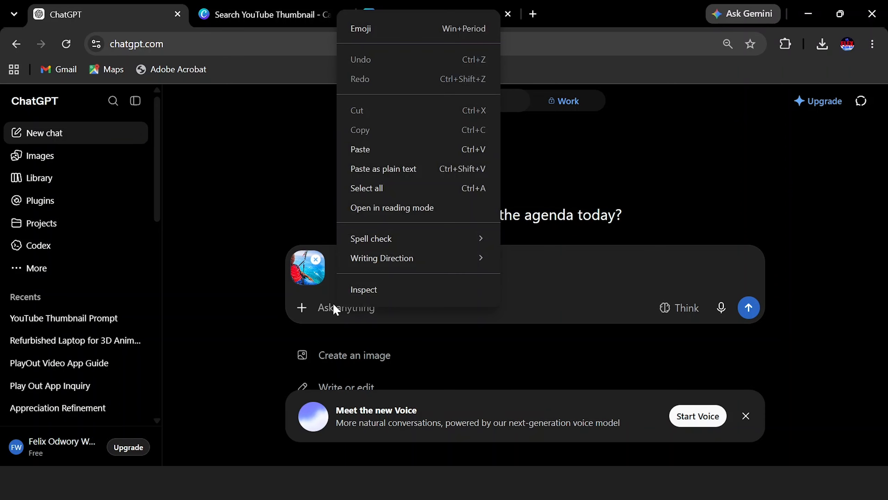
click(366, 151)
scroll(524, 340, up, 8)
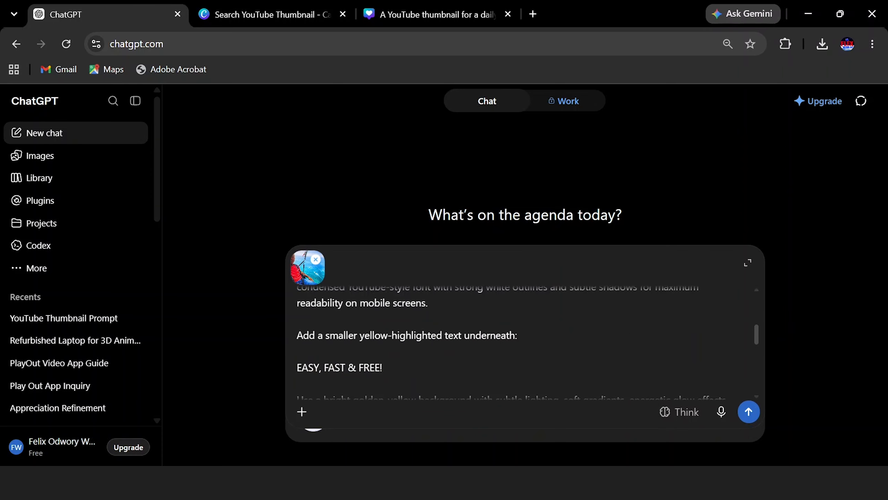
scroll(524, 339, down, 8)
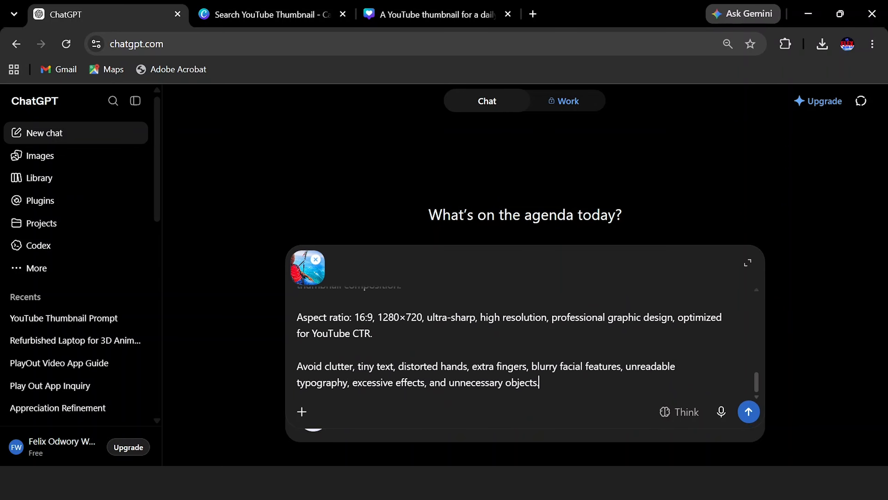
click(748, 412)
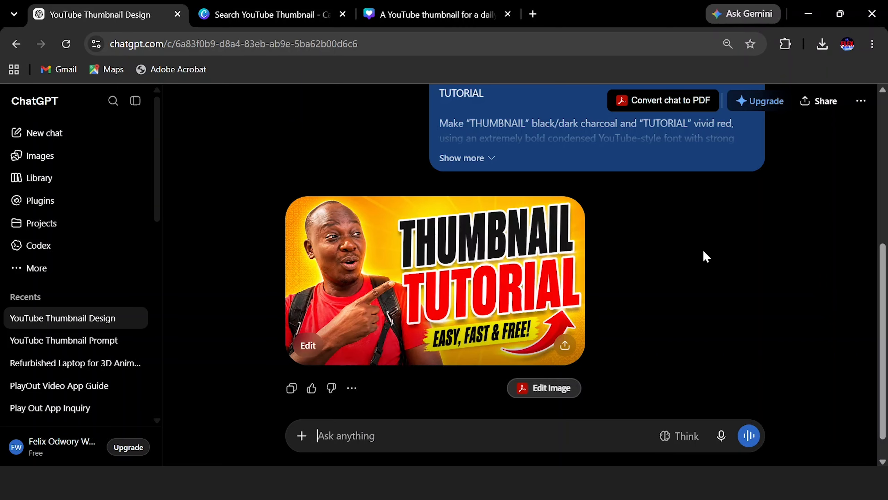
Inspect the generated thumbnail enlarged, download it from its sharing options, and open the browser's recent download history.
key(ctrl+plus)
key(ctrl+plus)
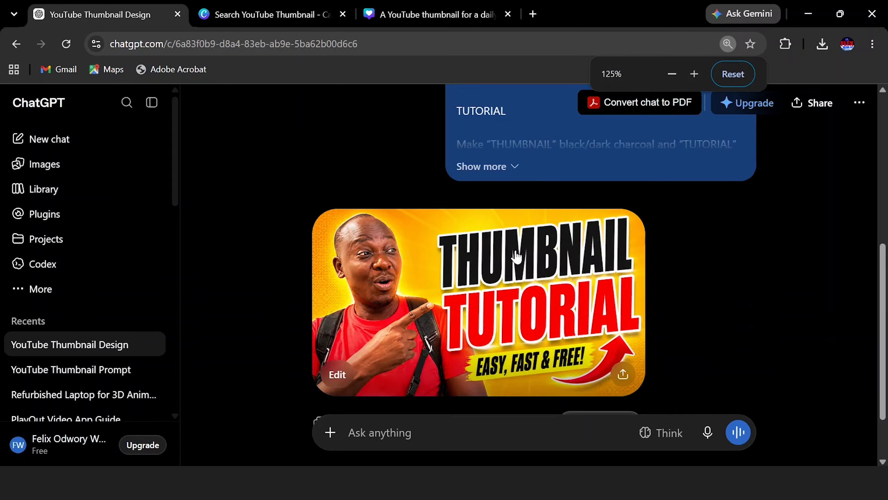
scroll(538, 273, down, 4)
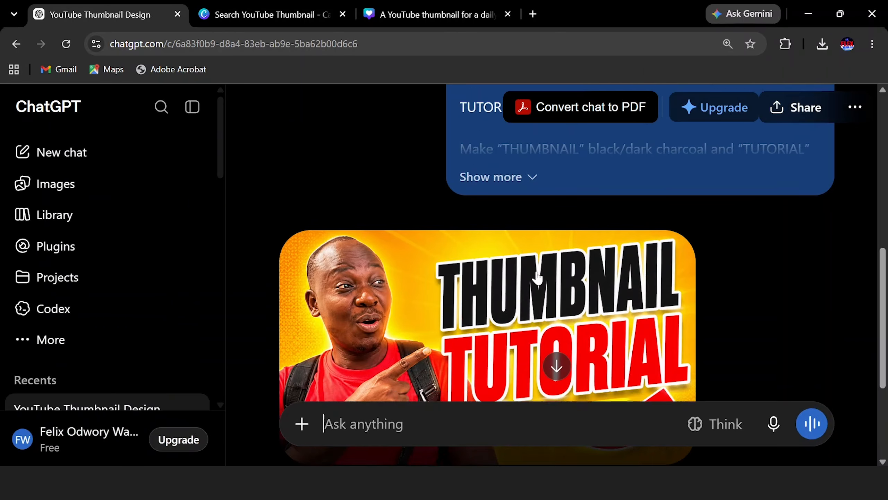
scroll(538, 276, up, 2)
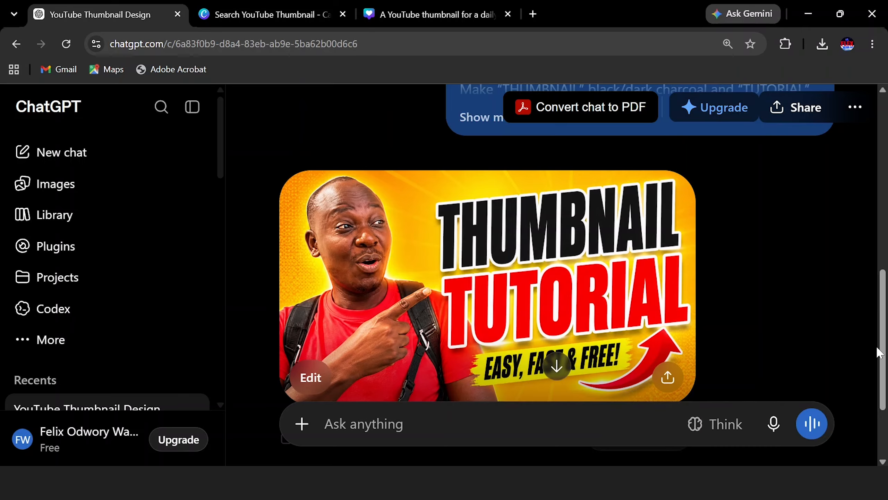
click(668, 378)
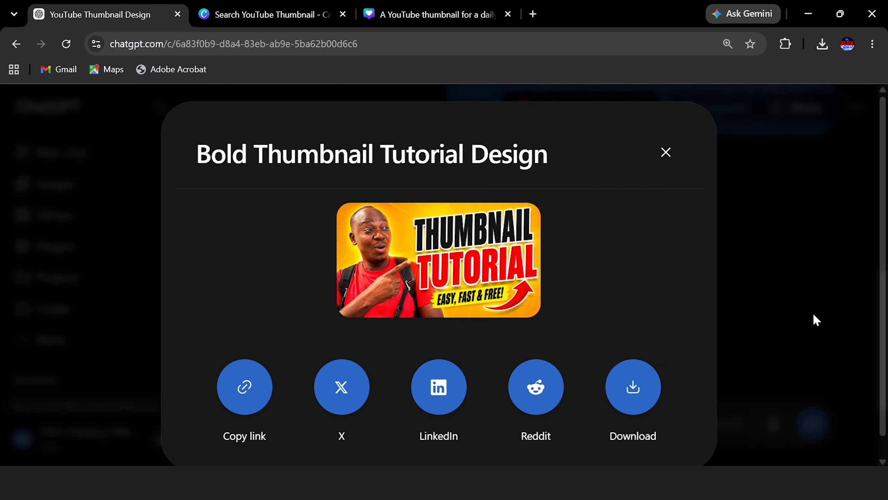
click(632, 387)
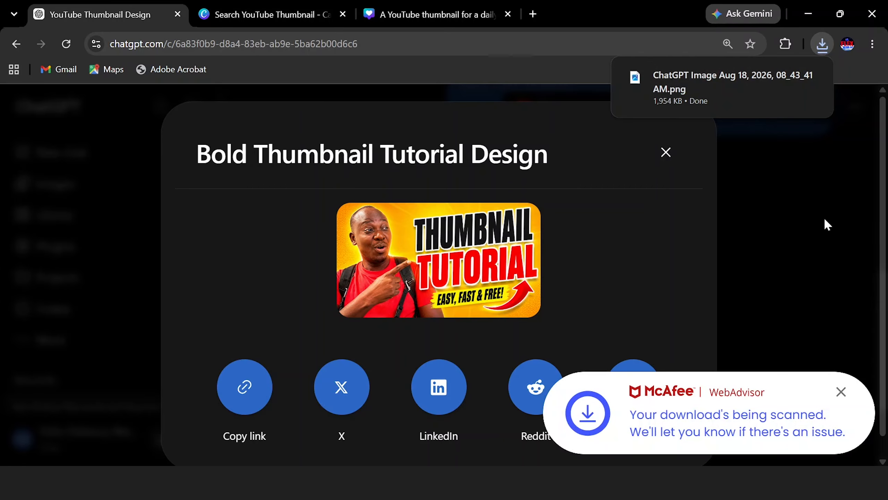
click(822, 44)
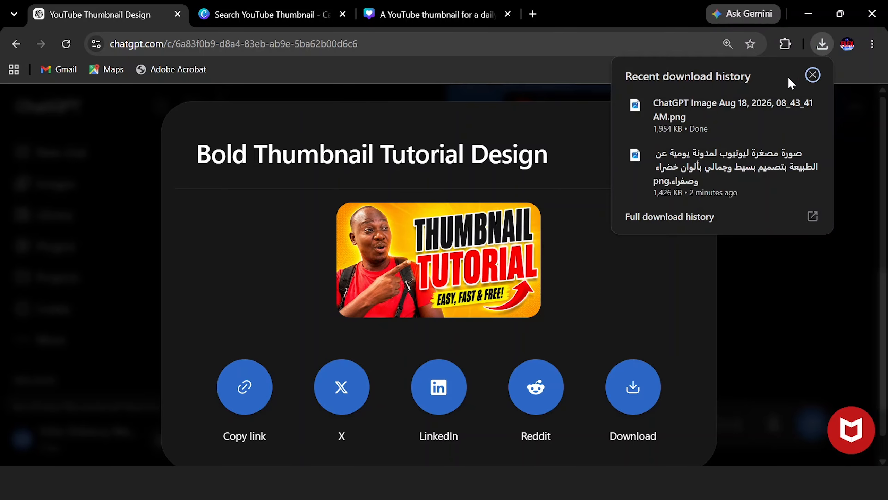